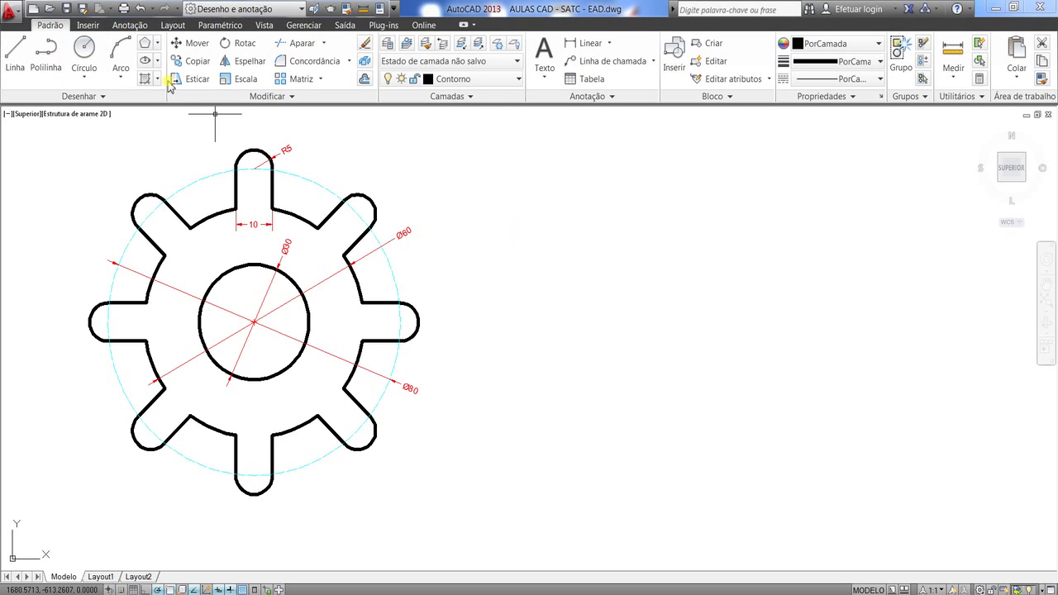
# Draw a Ø30 hub circle to the right of the reference gear
pyautogui.click(84, 50)
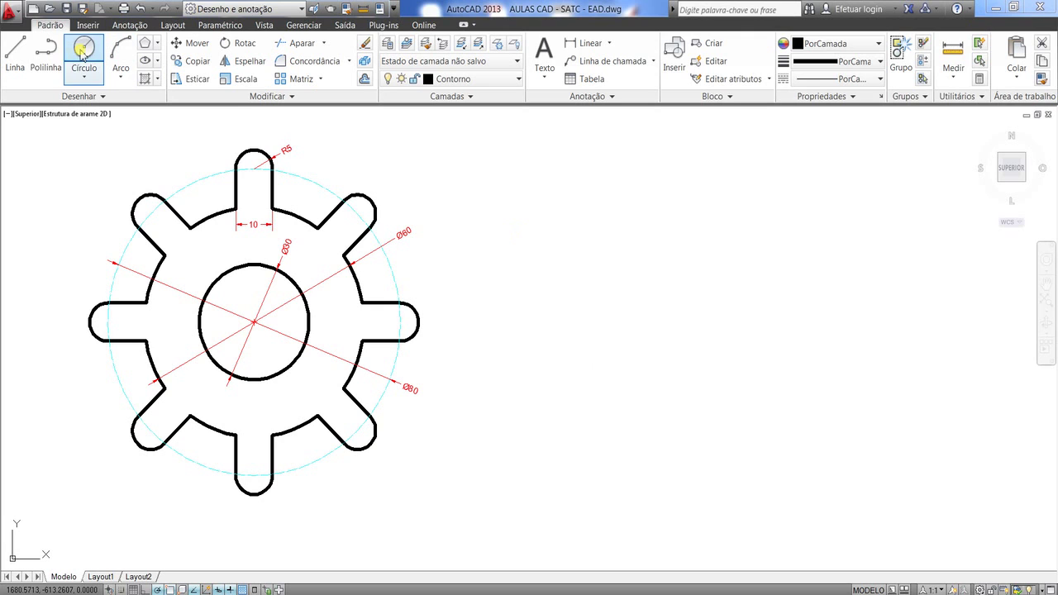
pyautogui.click(667, 344)
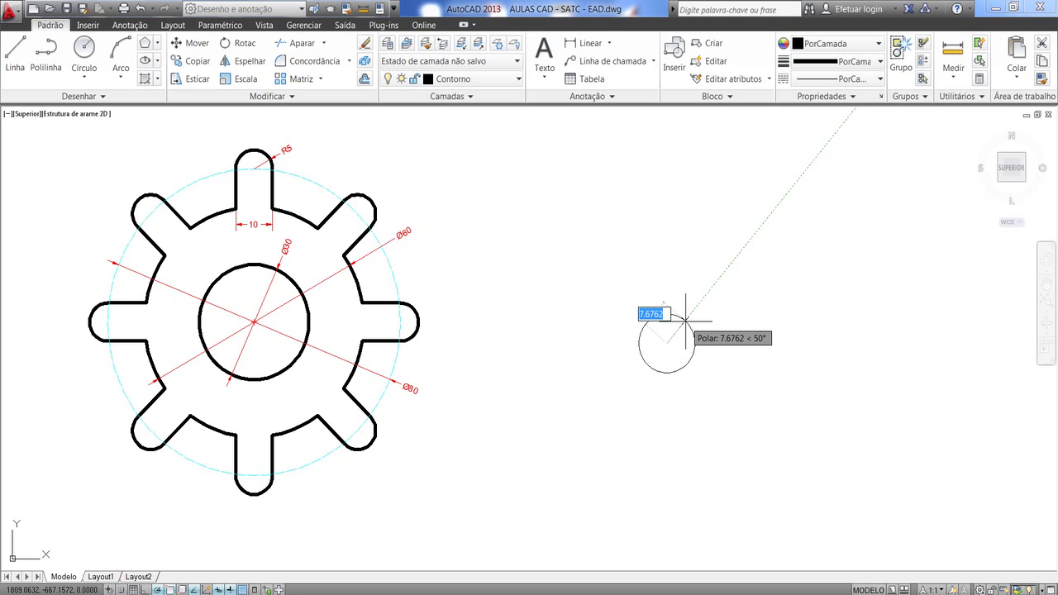
pyautogui.rightClick(686, 322)
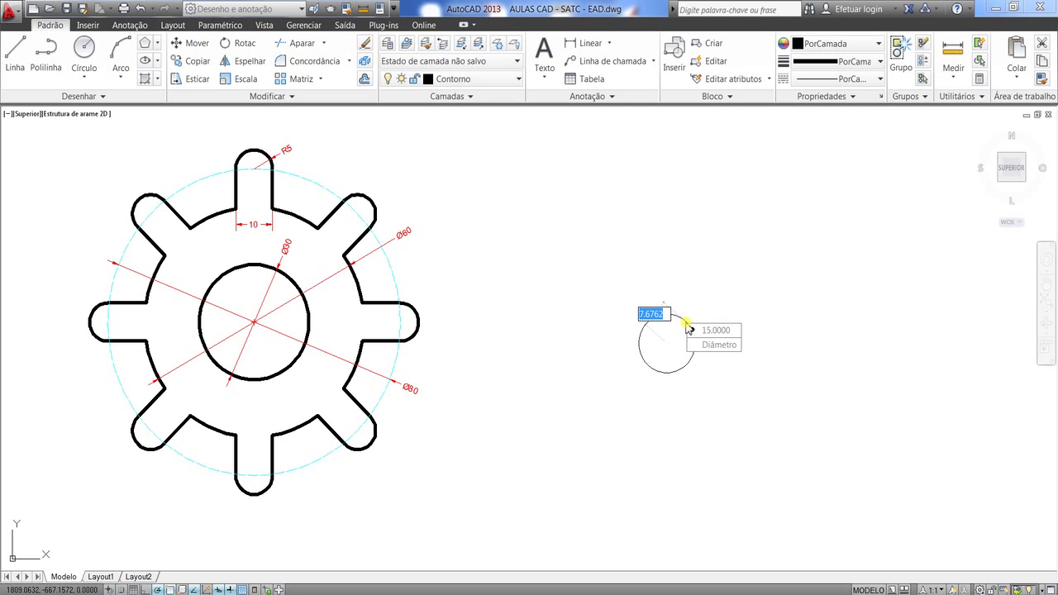
pyautogui.click(694, 345)
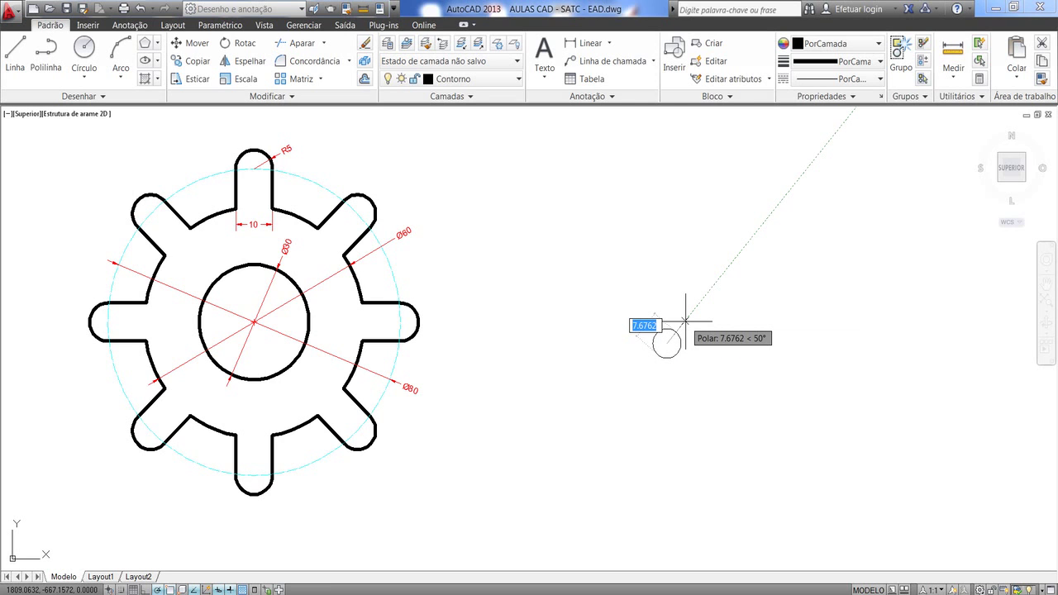
pyautogui.write('30')
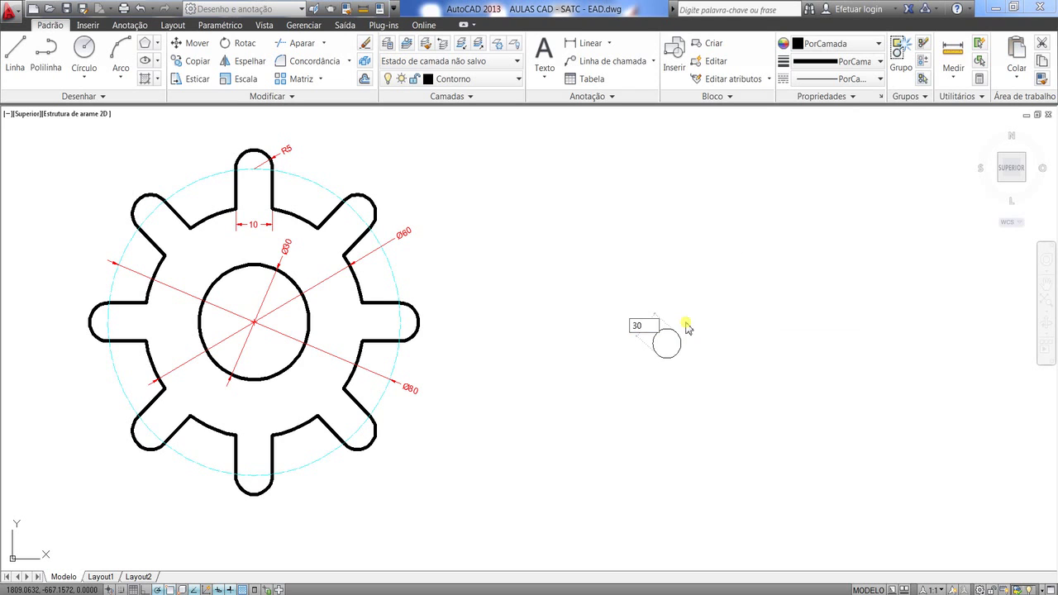
pyautogui.press('Return')
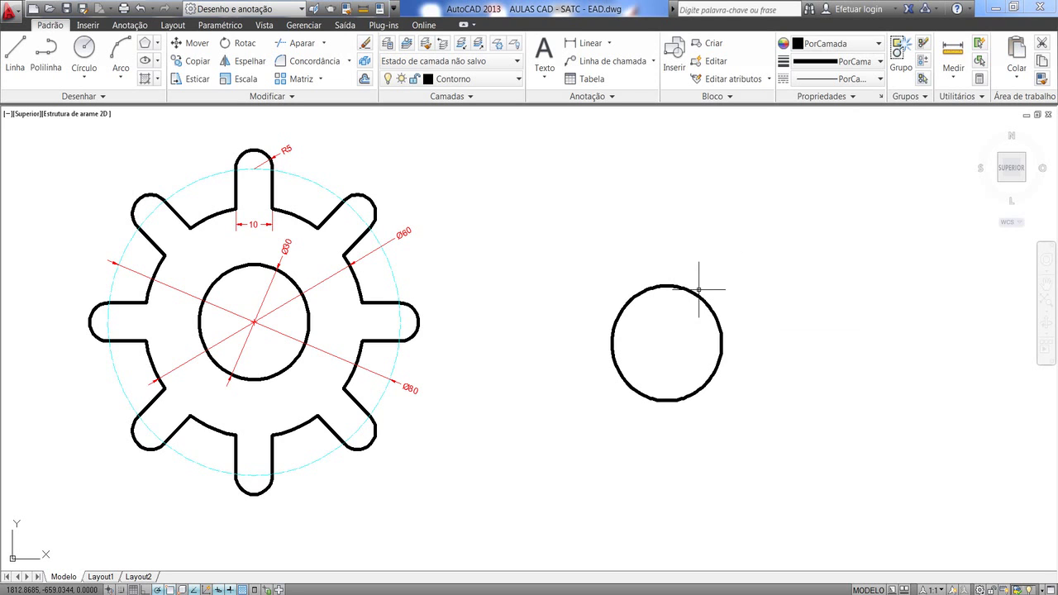
# Draw a concentric Ø60 body circle on the same centre as the hub
pyautogui.press('Return')
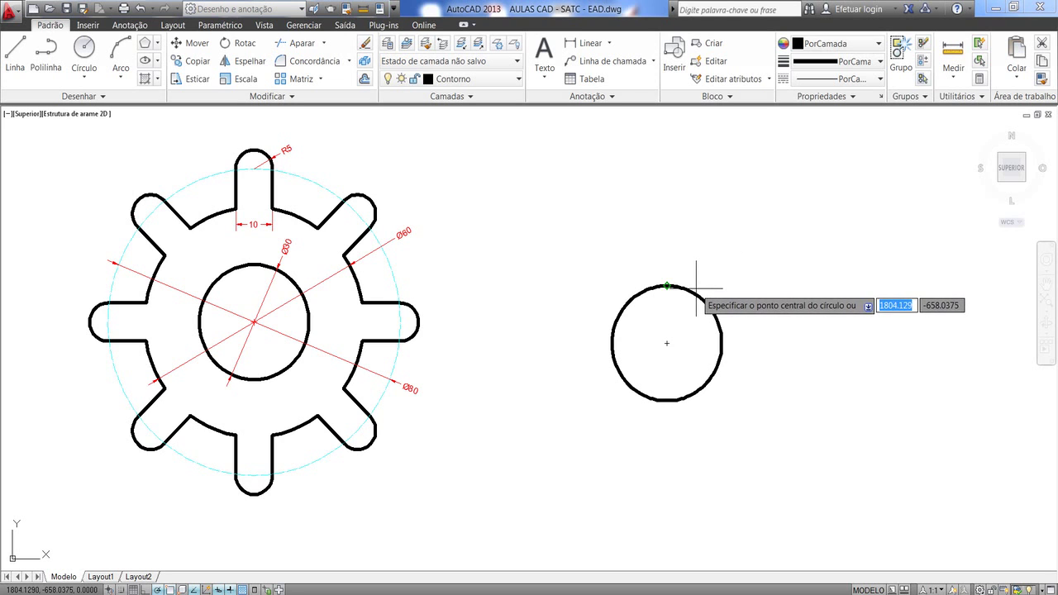
pyautogui.click(667, 343)
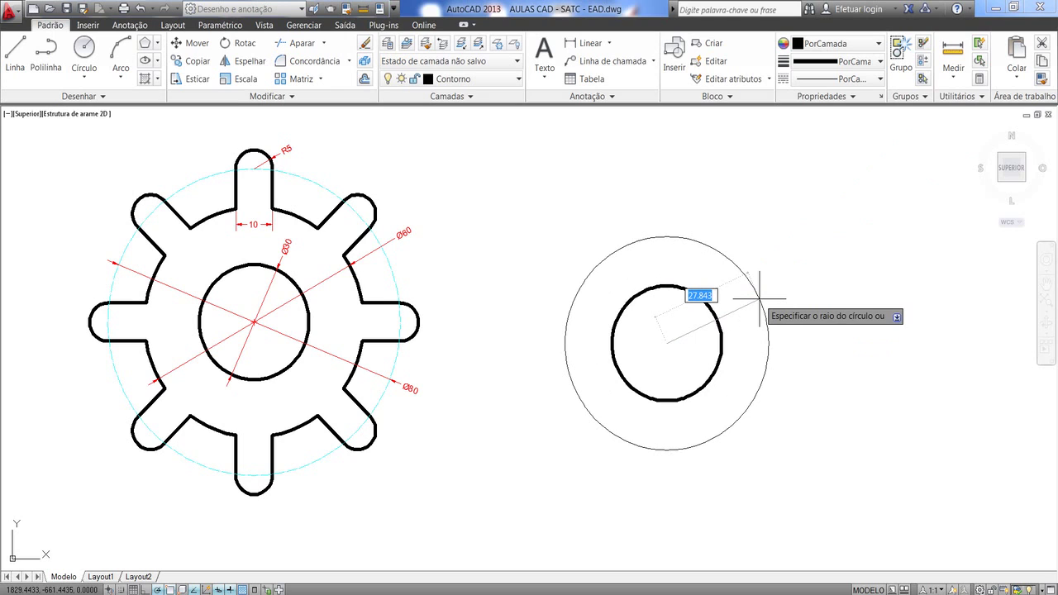
pyautogui.press('Down')
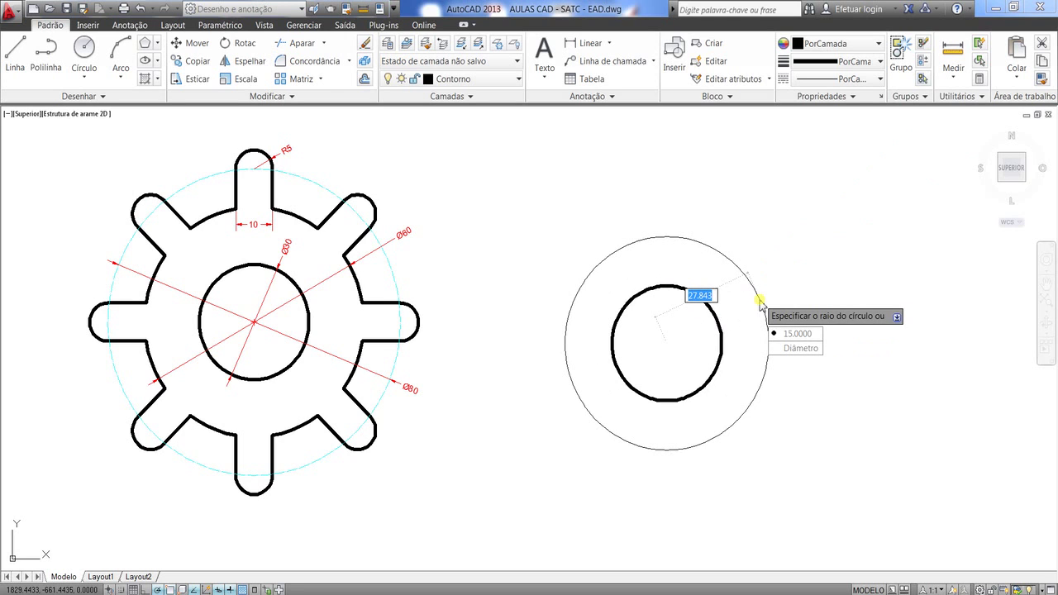
pyautogui.click(788, 350)
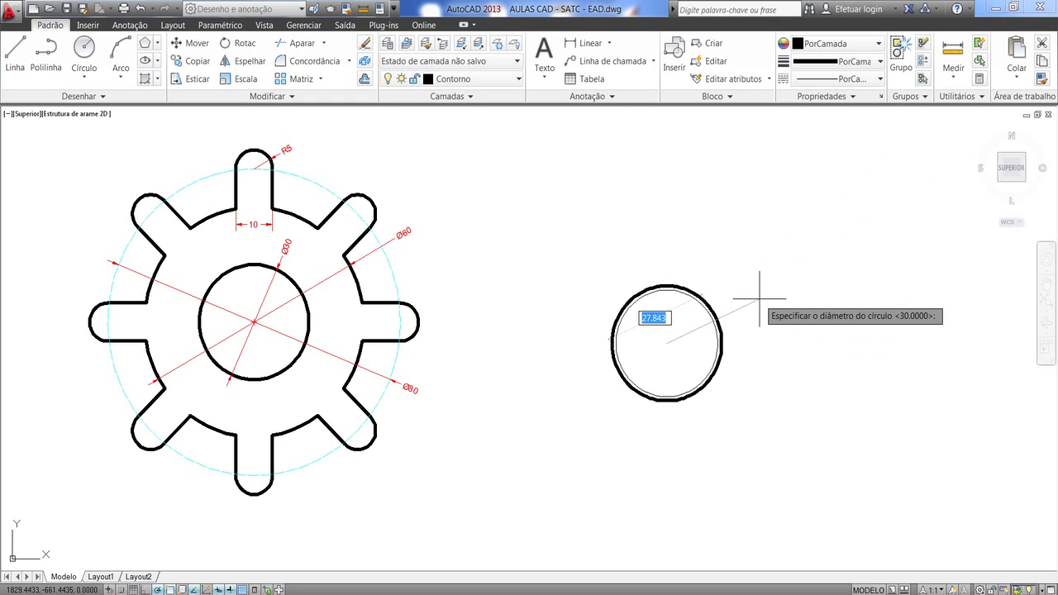
pyautogui.write('60')
pyautogui.press('Return')
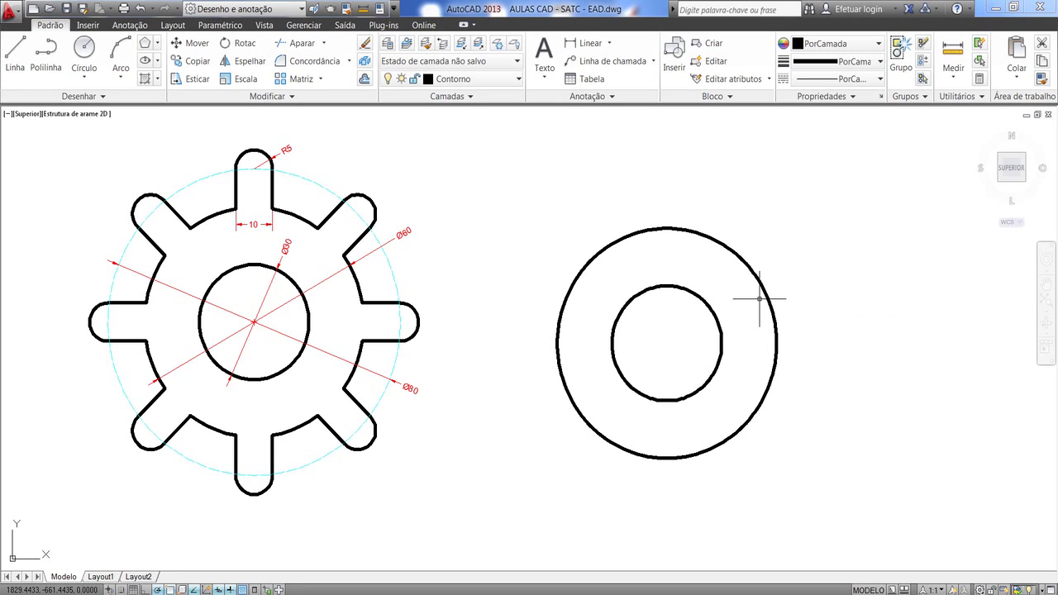
# Draw a radius-5 tooth-tip circle centred 40 units above the hub centre
pyautogui.click(84, 51)
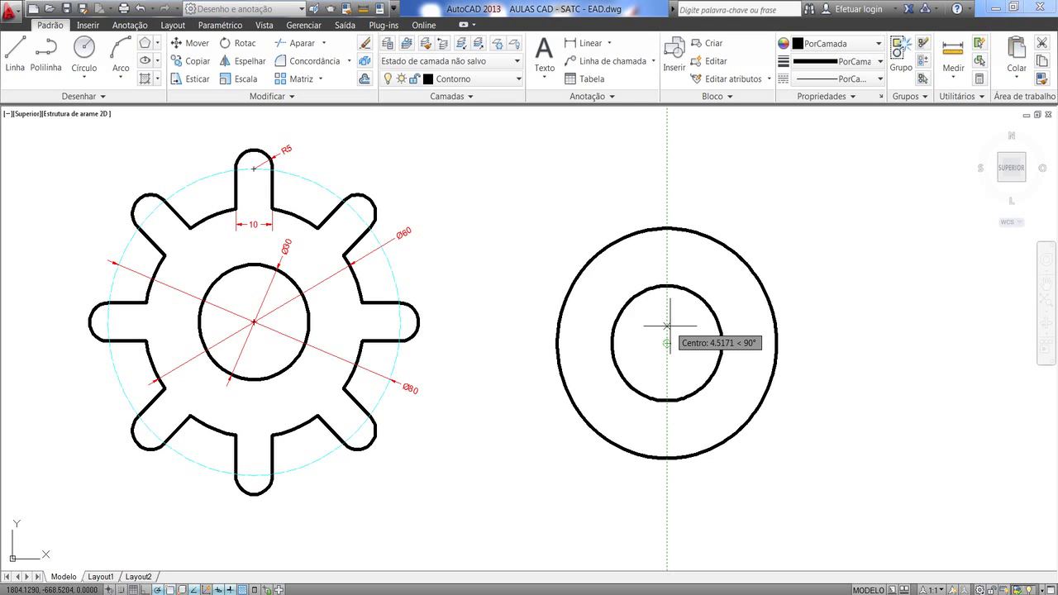
pyautogui.write('4')
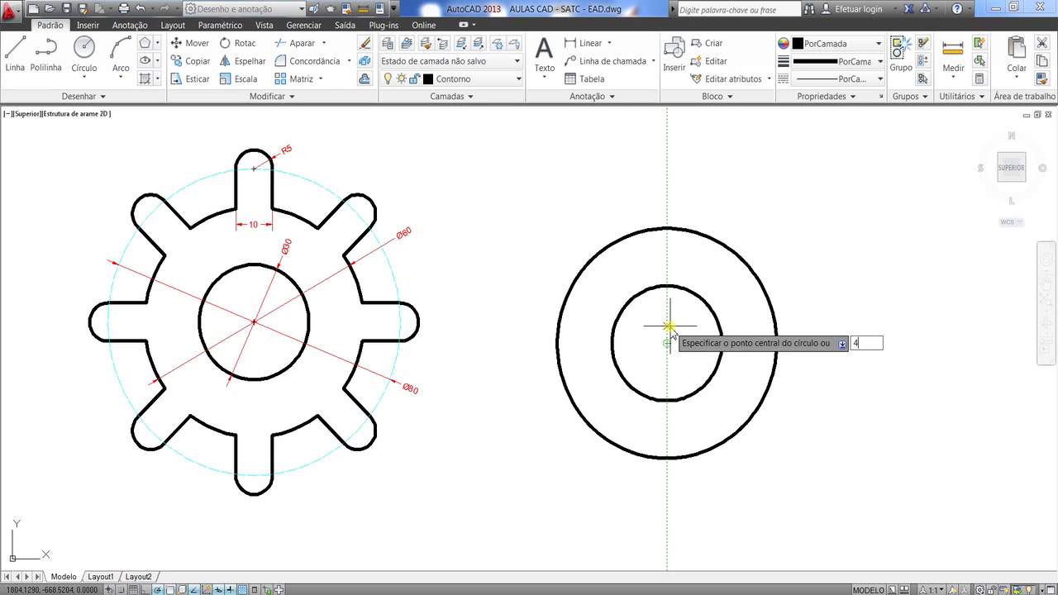
pyautogui.write('0')
pyautogui.press('Return')
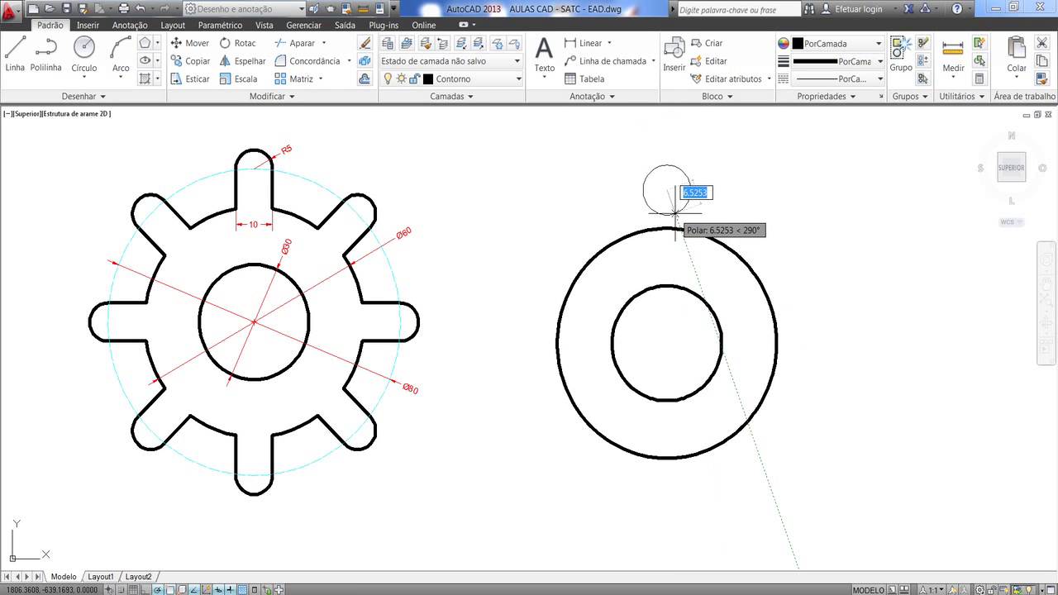
pyautogui.write('5')
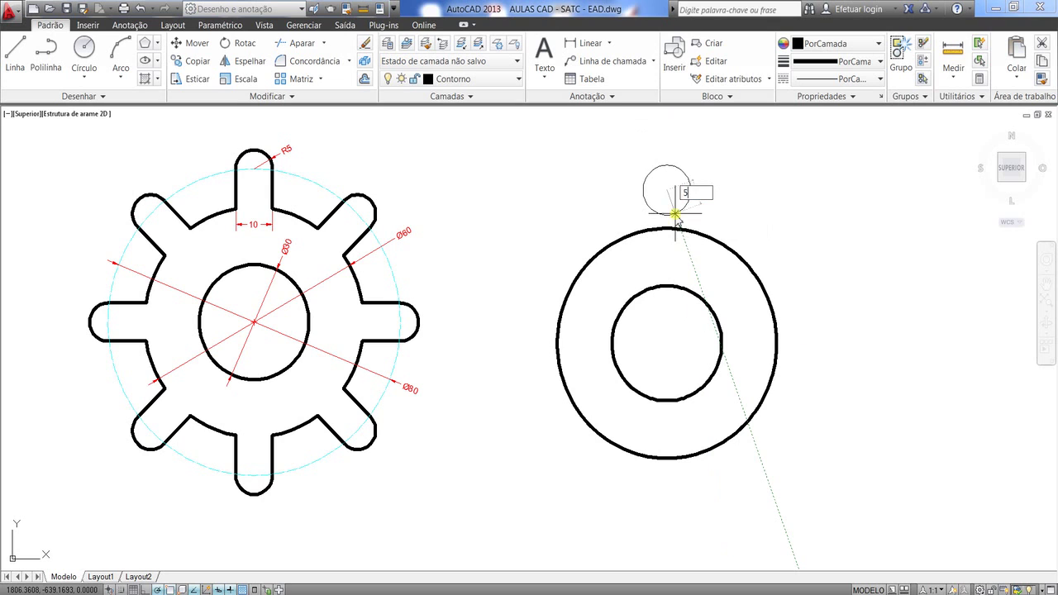
pyautogui.press('Return')
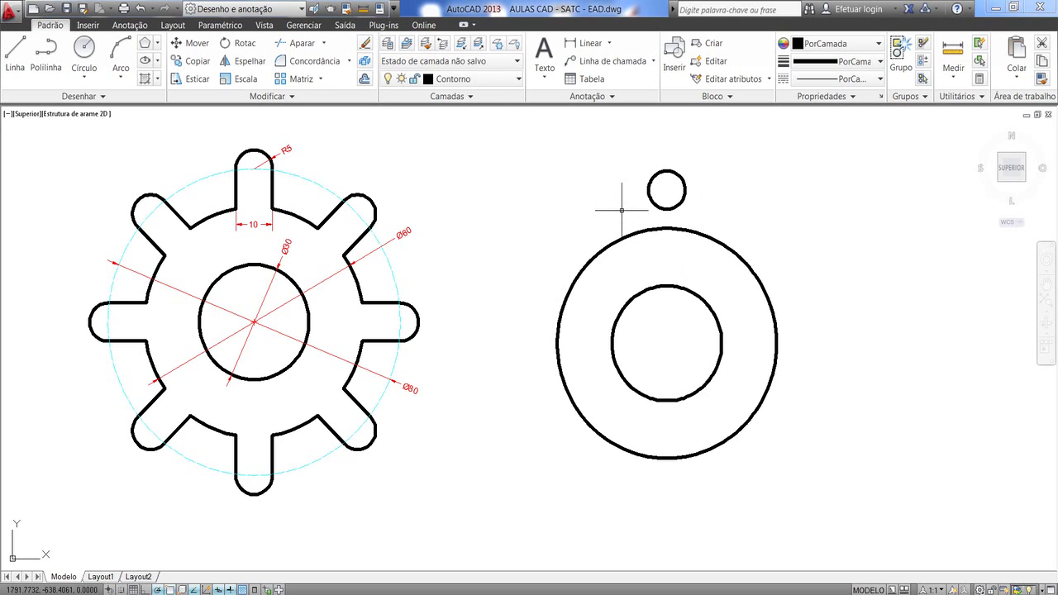
# Draw two vertical lines from the small circle's left and right edges down to the body circle
pyautogui.click(23, 56)
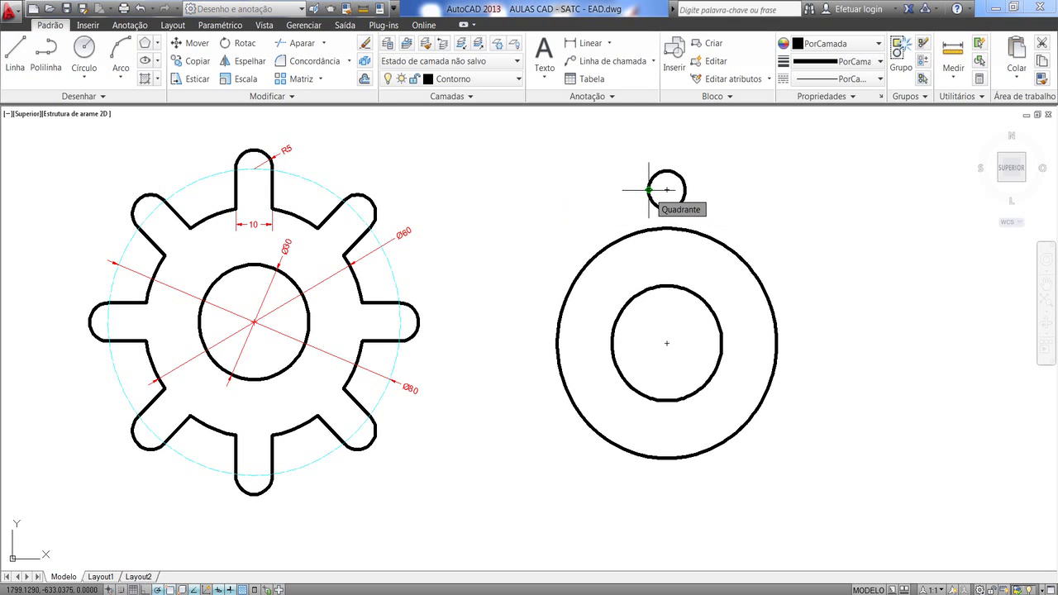
pyautogui.click(649, 190)
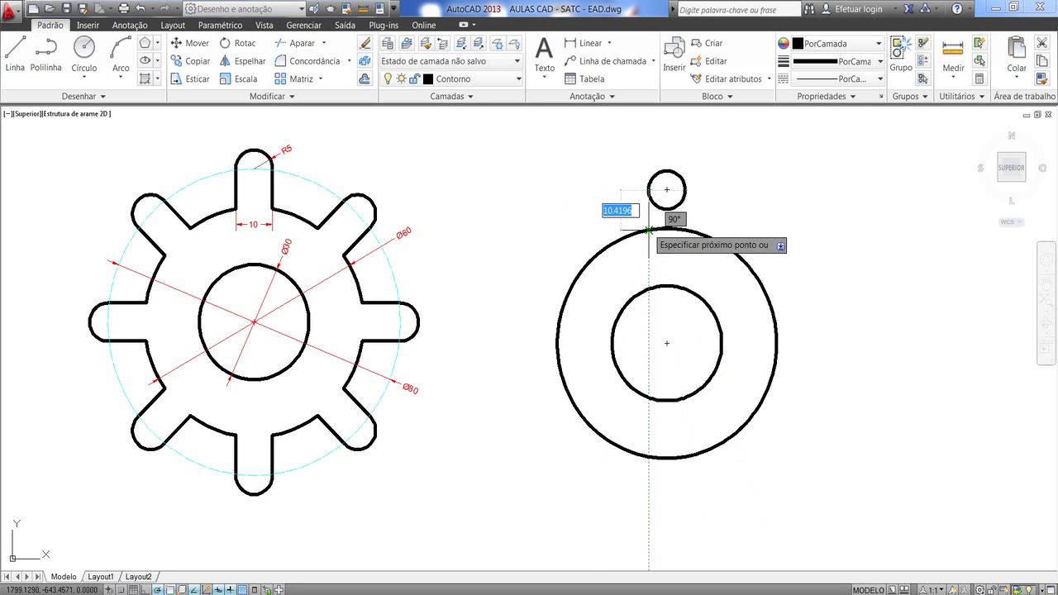
pyautogui.click(649, 230)
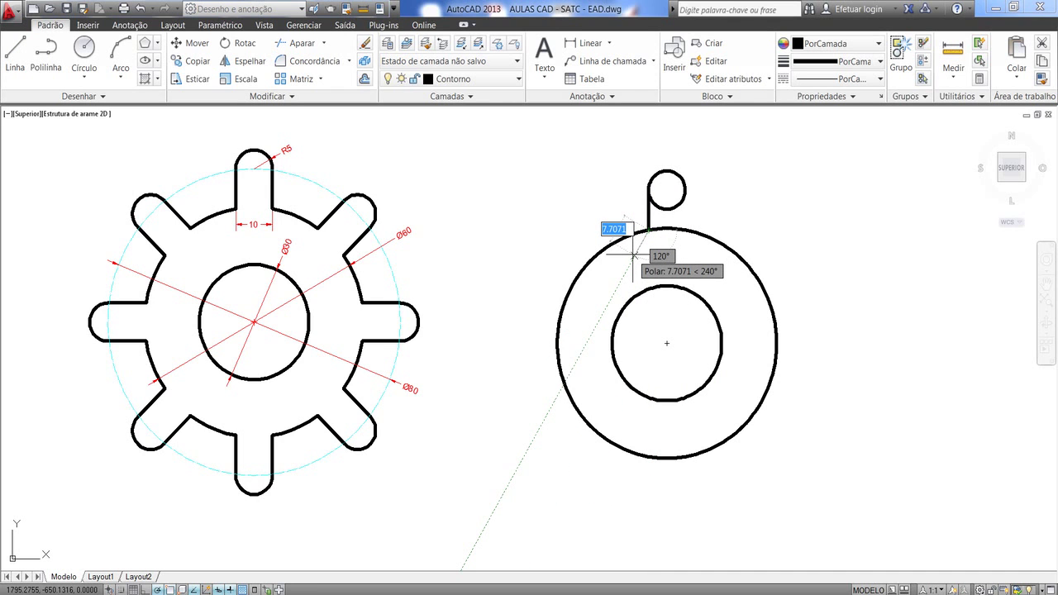
pyautogui.press('Escape')
pyautogui.press('Return')
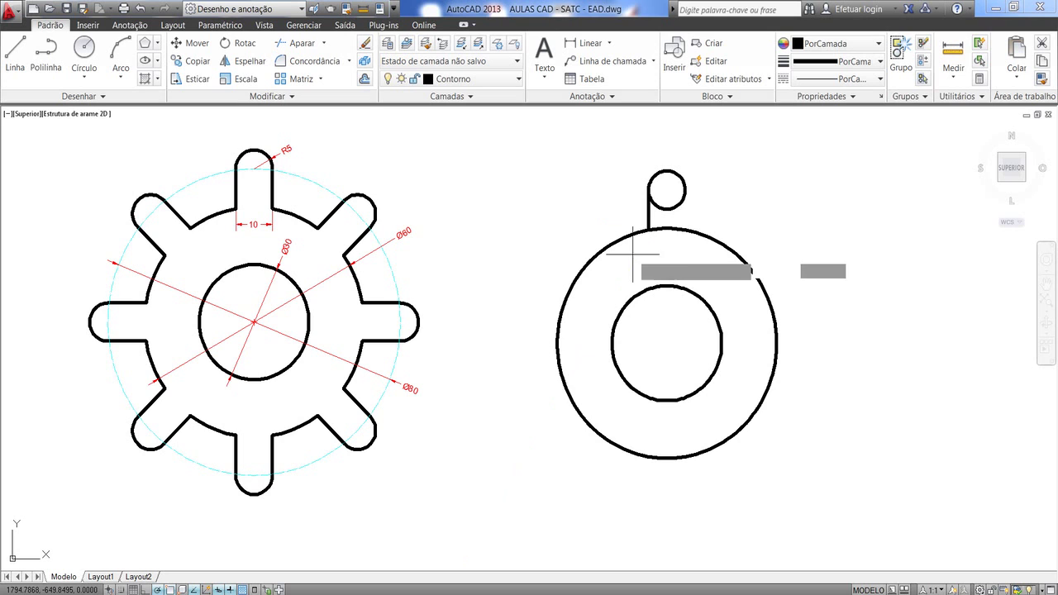
pyautogui.click(684, 190)
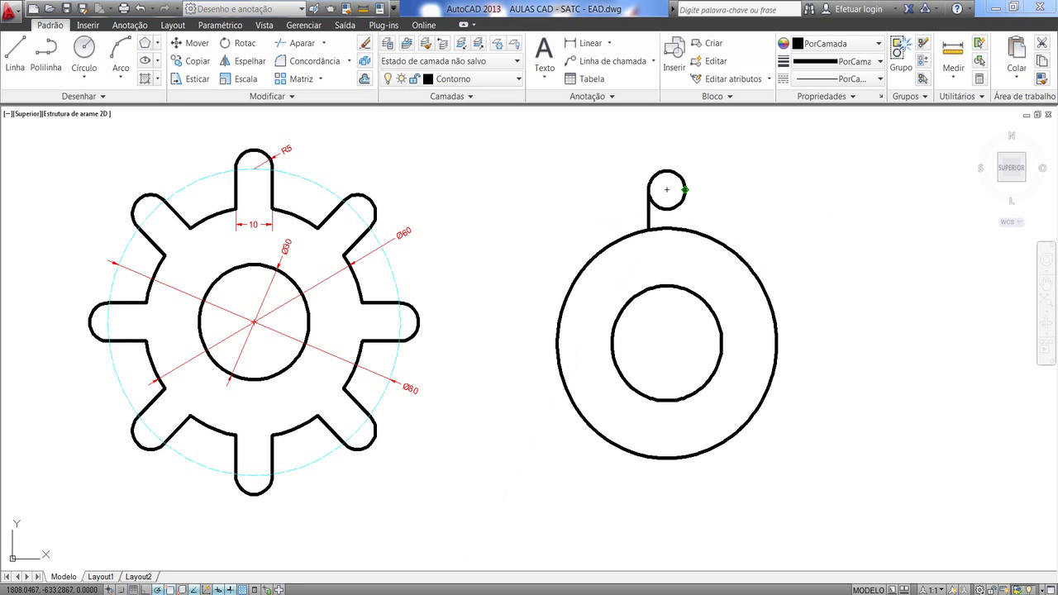
pyautogui.click(685, 229)
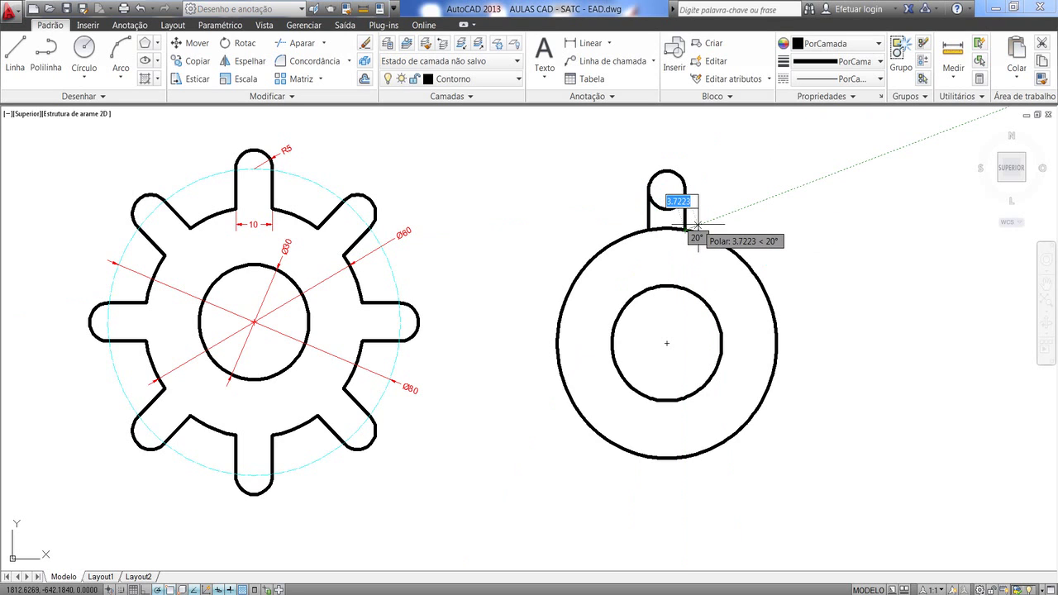
pyautogui.press('Return')
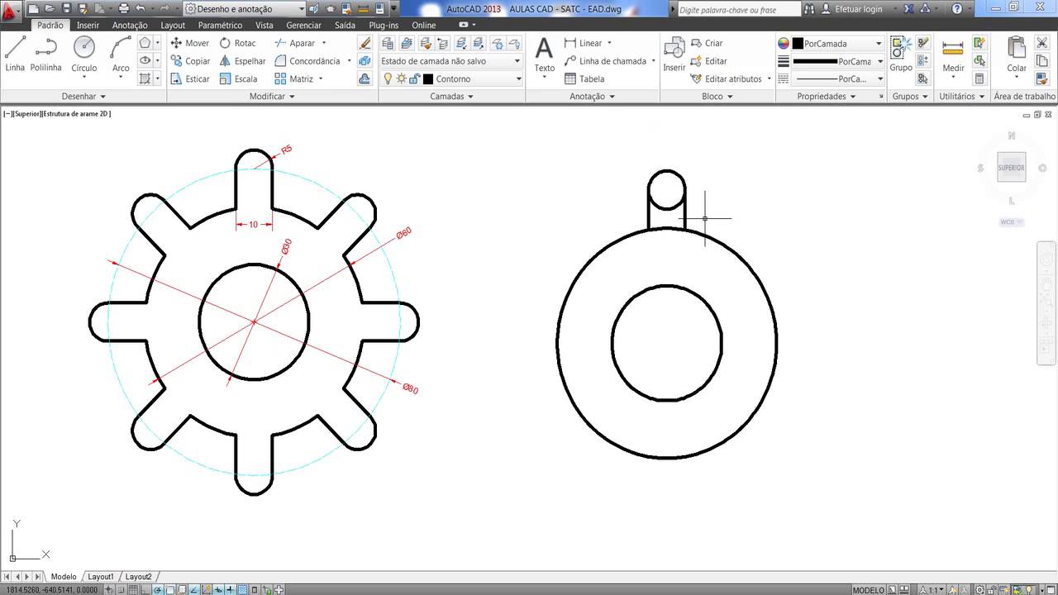
# Trim away the small circle's lower arc between the two lines
pyautogui.click(303, 44)
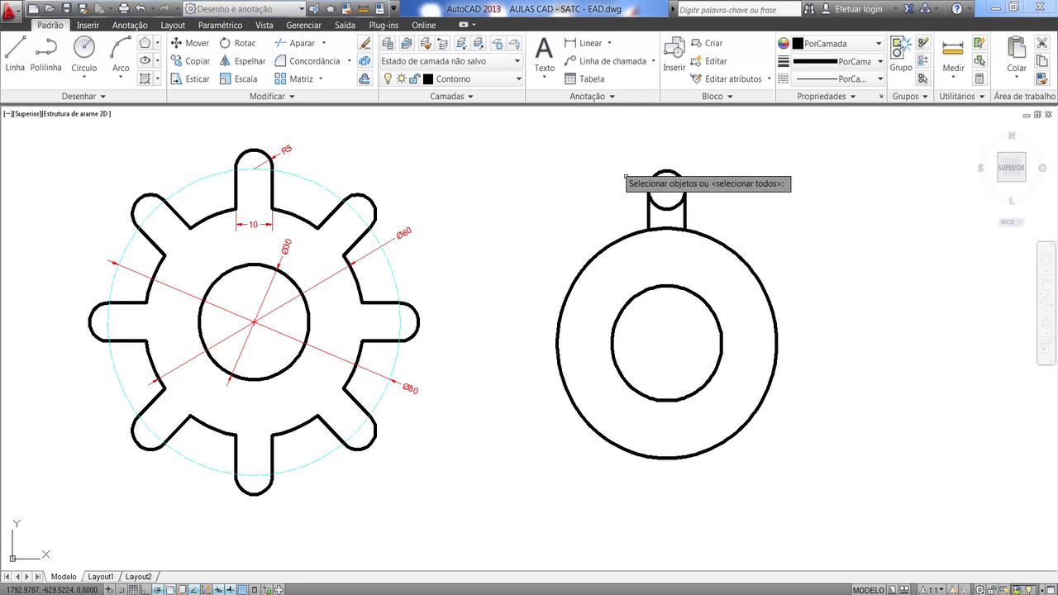
pyautogui.press('Return')
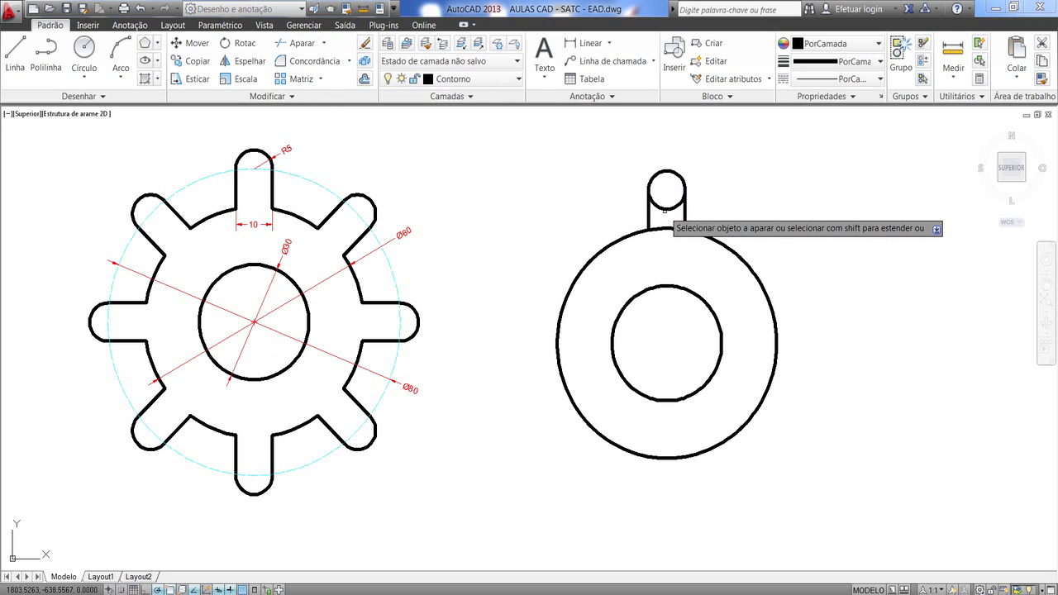
pyautogui.click(663, 209)
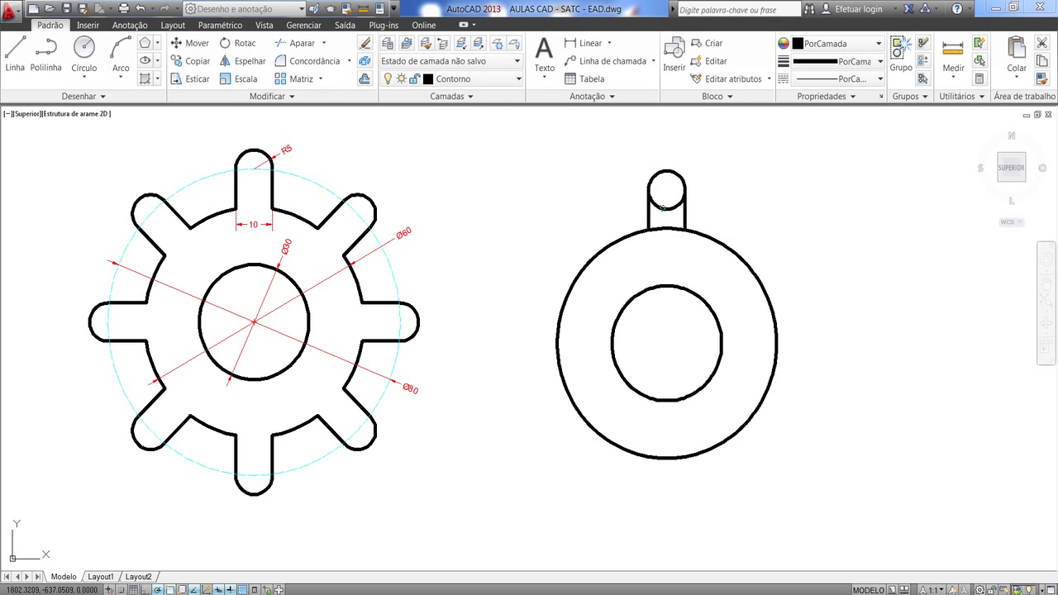
pyautogui.click(663, 207)
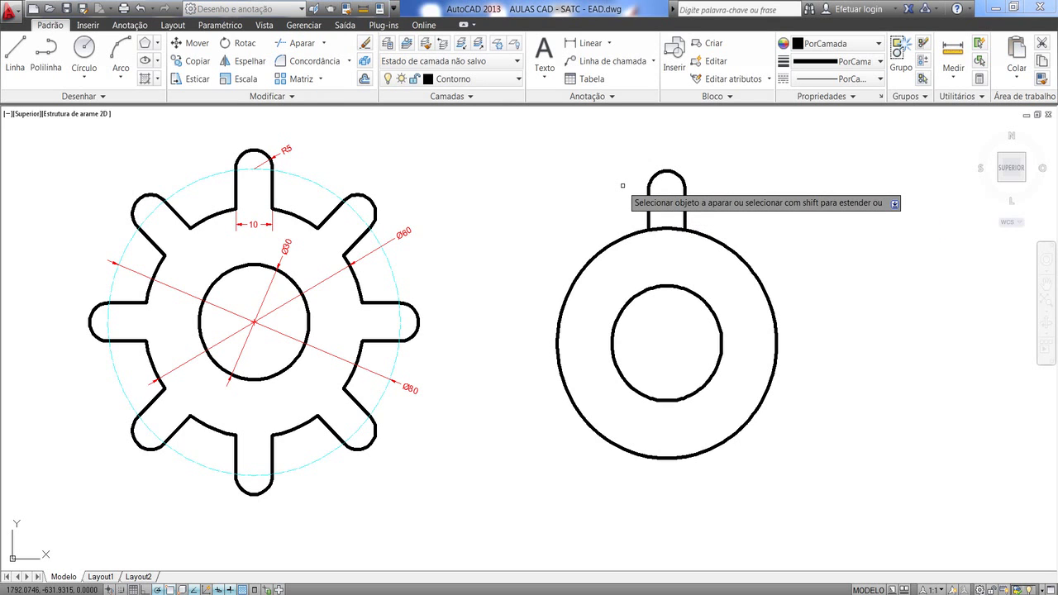
pyautogui.press('Return')
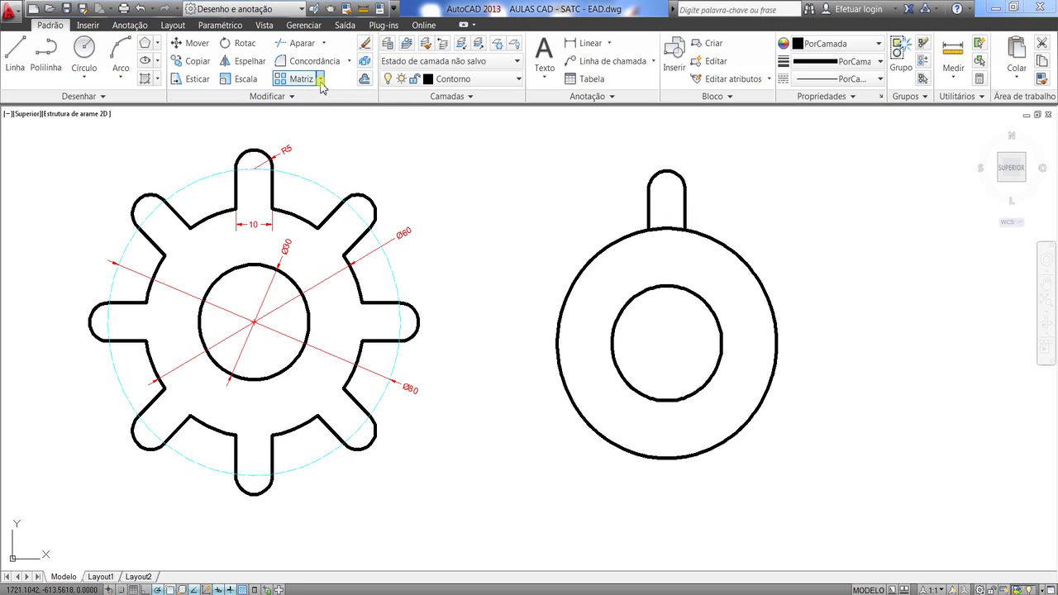
# Create a polar array of the top tooth around the body circle's centre
pyautogui.click(320, 80)
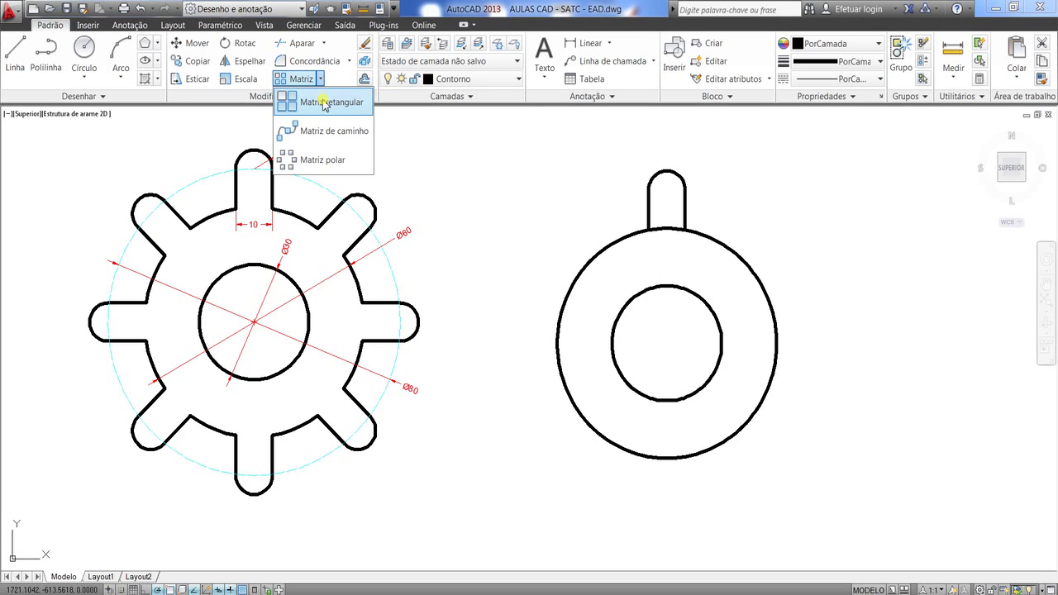
pyautogui.click(323, 159)
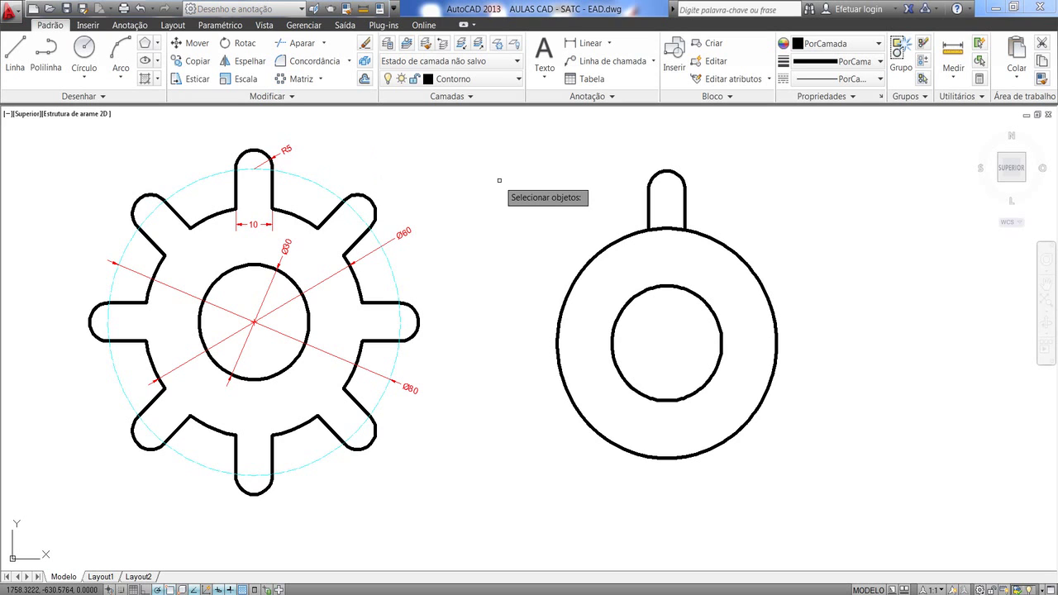
pyautogui.click(700, 164)
pyautogui.click(635, 201)
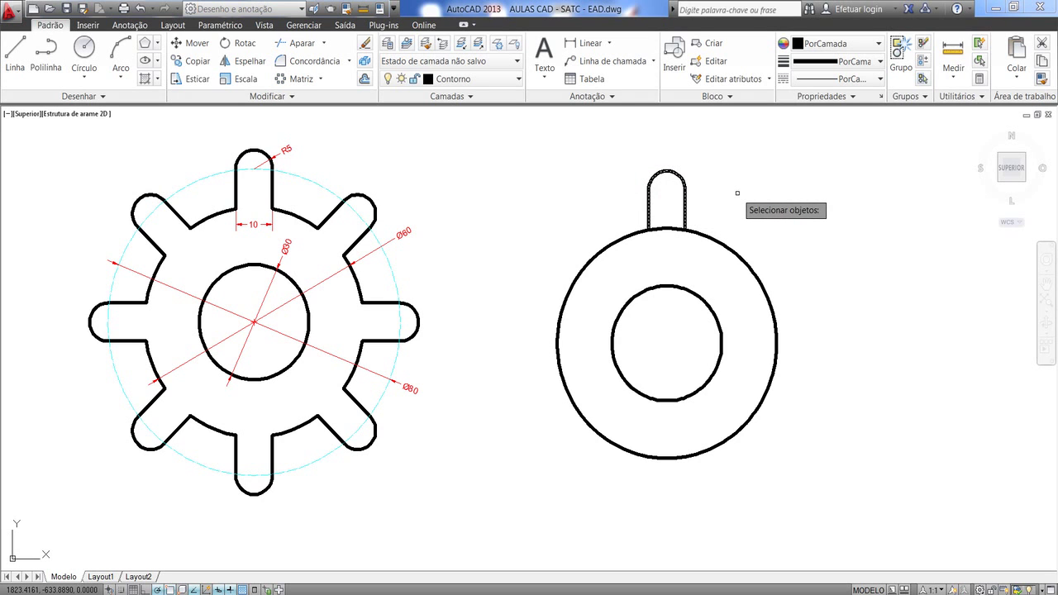
pyautogui.press('Return')
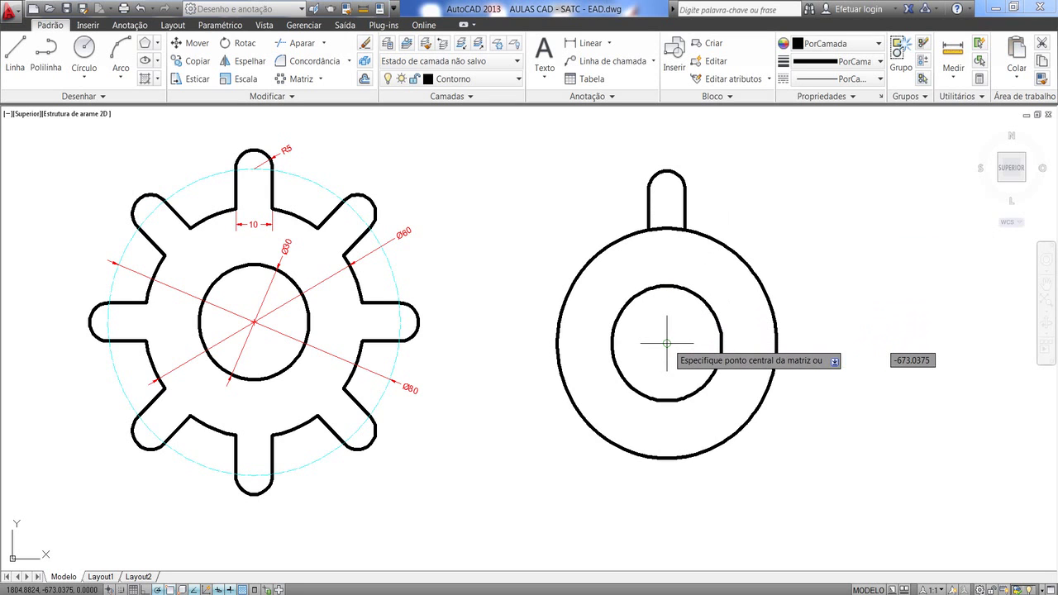
pyautogui.click(667, 343)
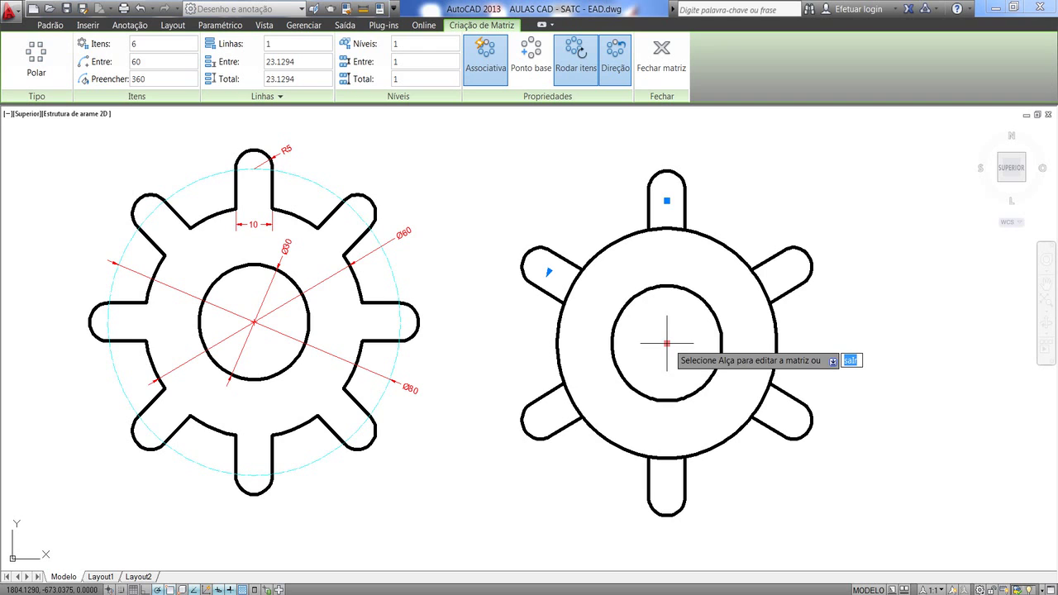
# Set the polar array to 8 items and close the array
pyautogui.click(129, 43)
pyautogui.write('8')
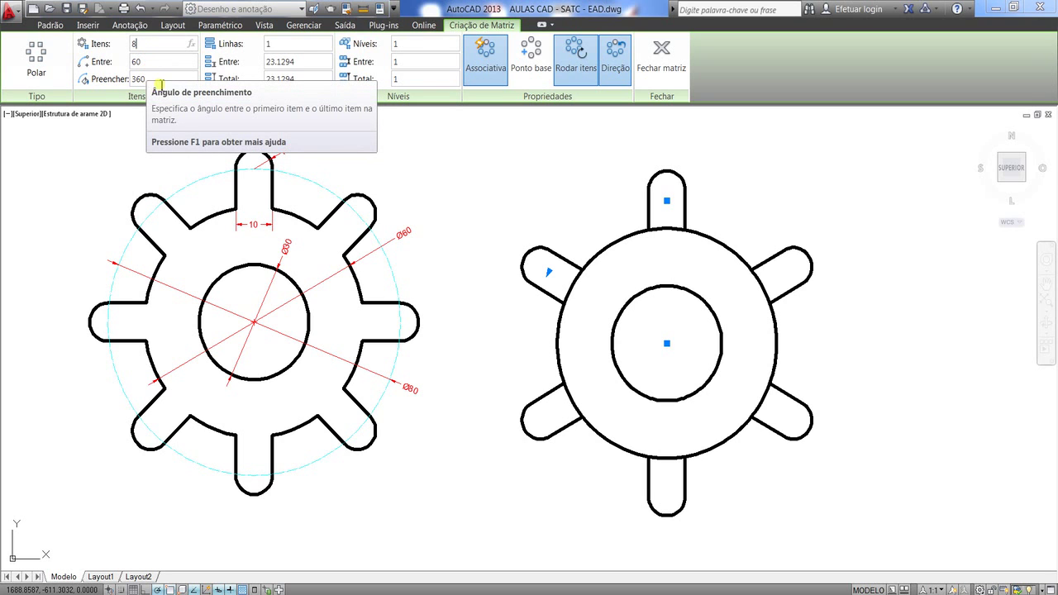
pyautogui.click(661, 76)
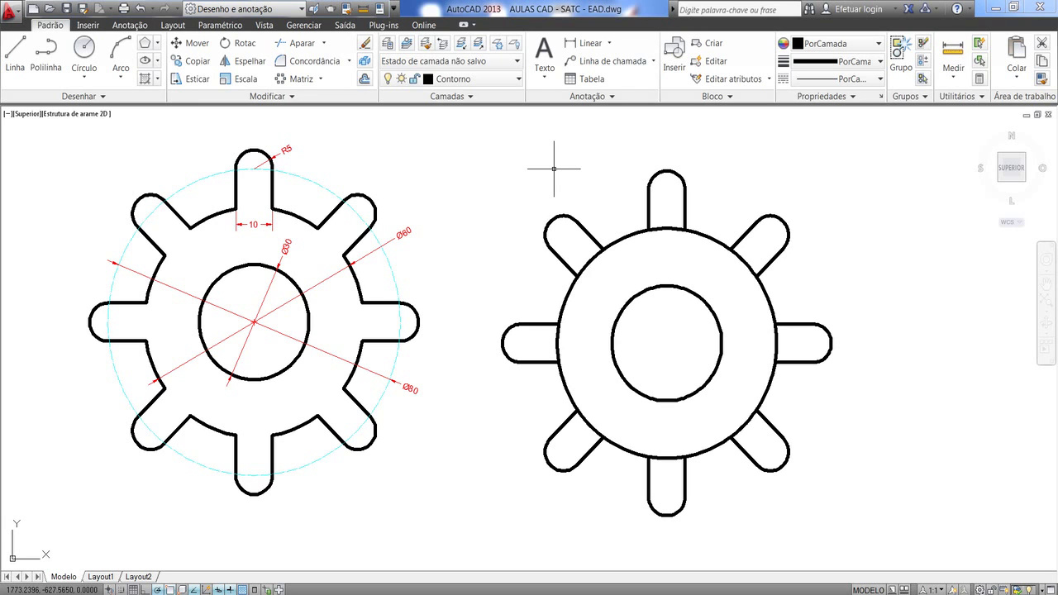
# Trim the body-circle arcs inside the top, upper-left, left and lower-left tooth bases
pyautogui.click(301, 50)
pyautogui.press('Return')
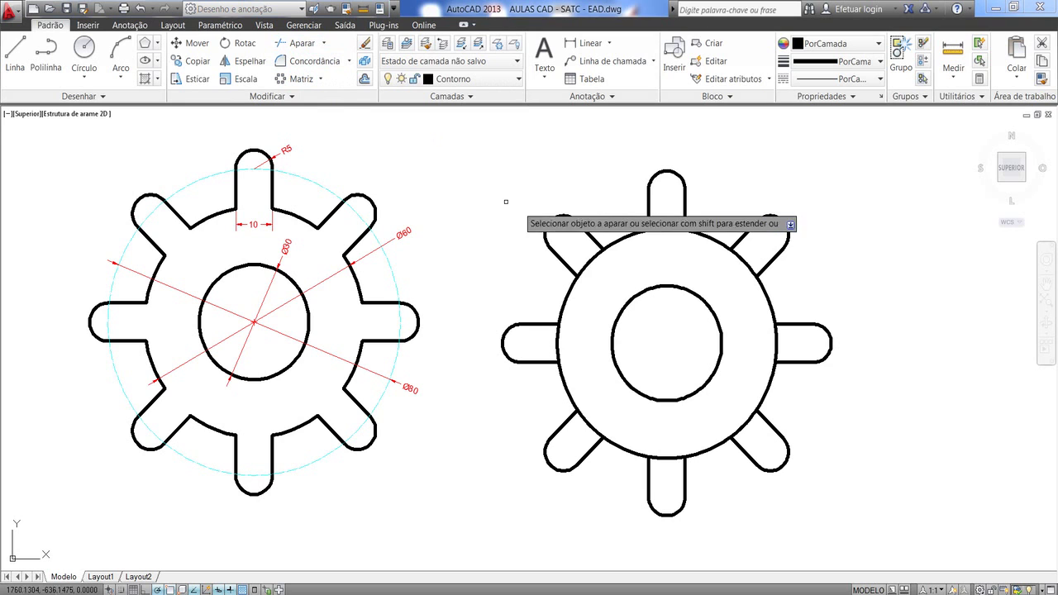
pyautogui.click(658, 229)
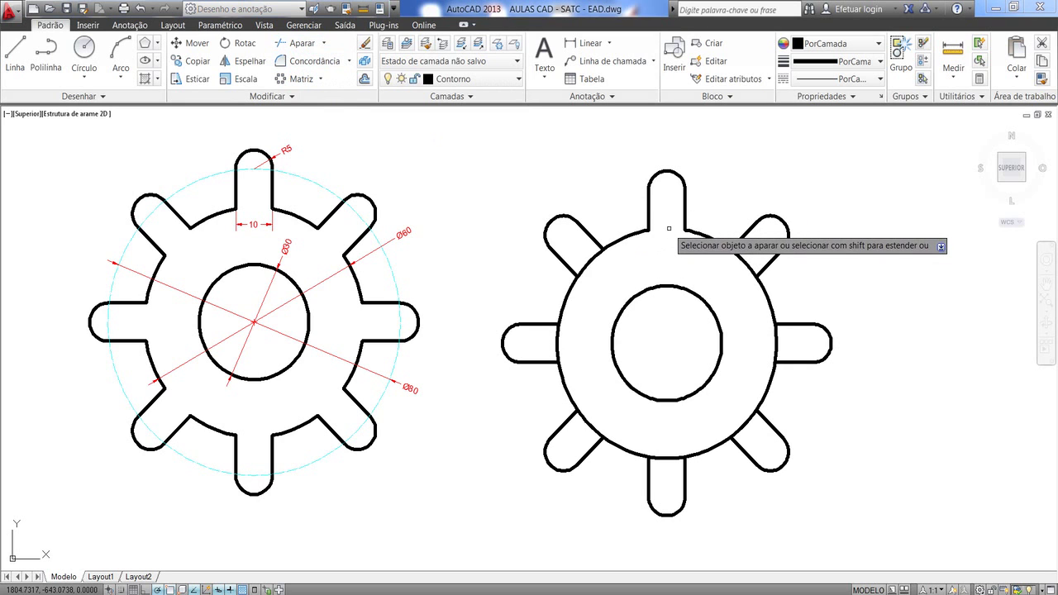
pyautogui.click(601, 249)
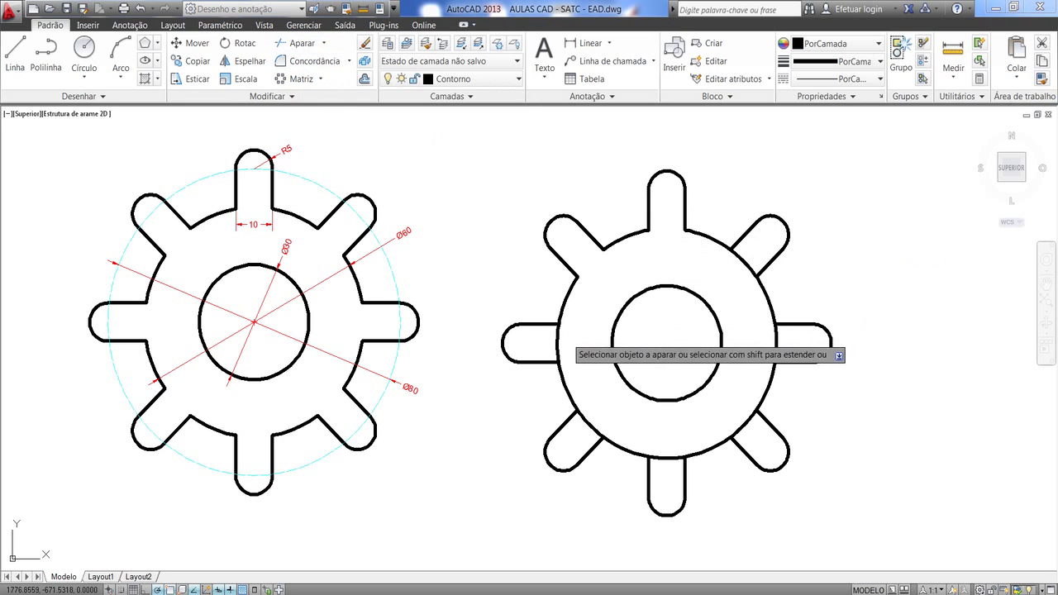
pyautogui.click(560, 342)
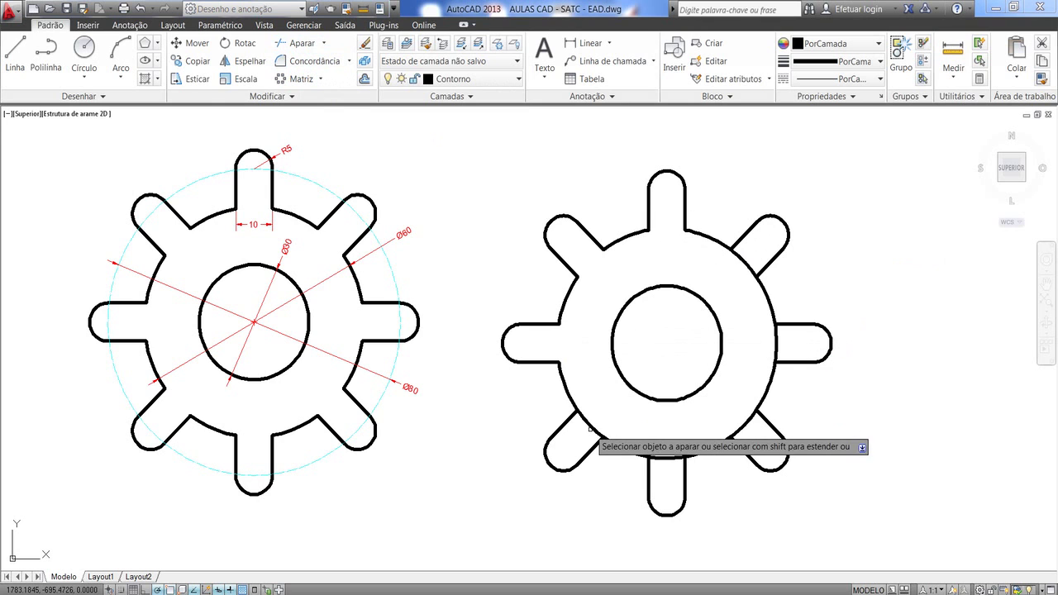
pyautogui.click(589, 429)
pyautogui.click(561, 419)
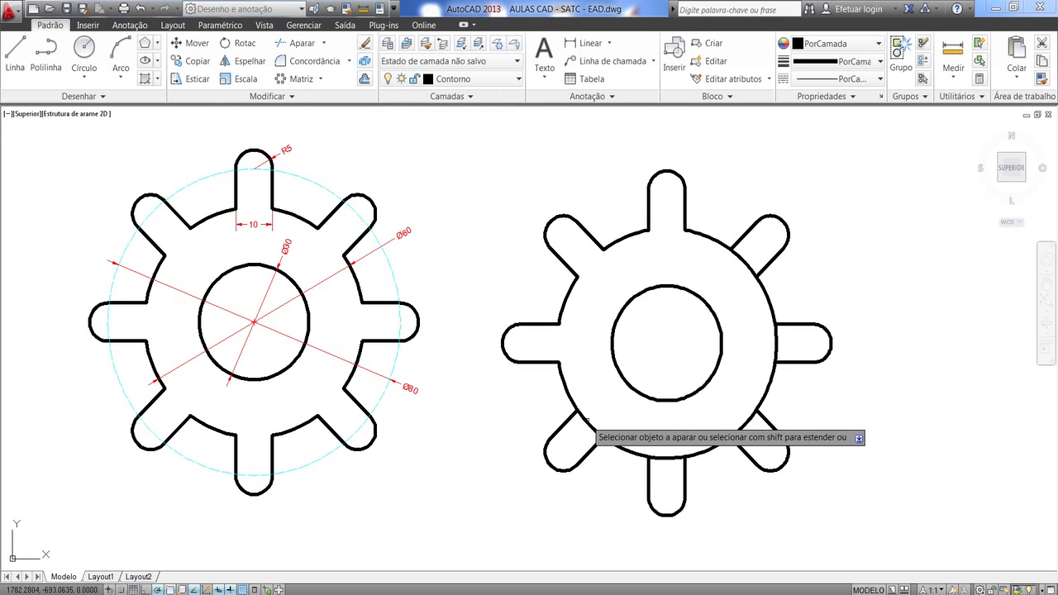
# Trim the remaining arcs inside the bottom, lower-right, right and upper-right tooth bases
pyautogui.click(660, 455)
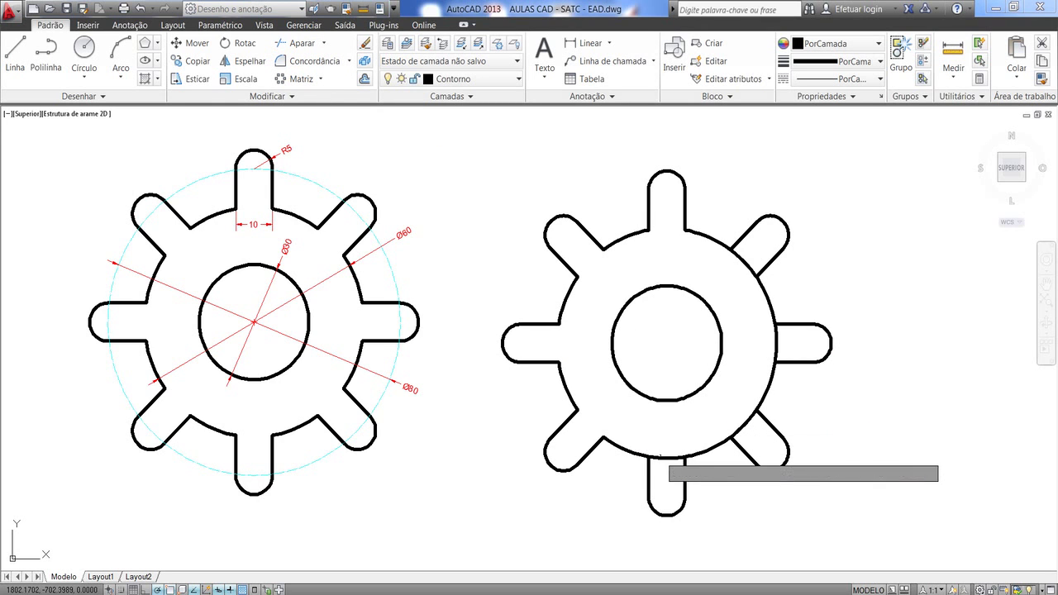
pyautogui.click(686, 440)
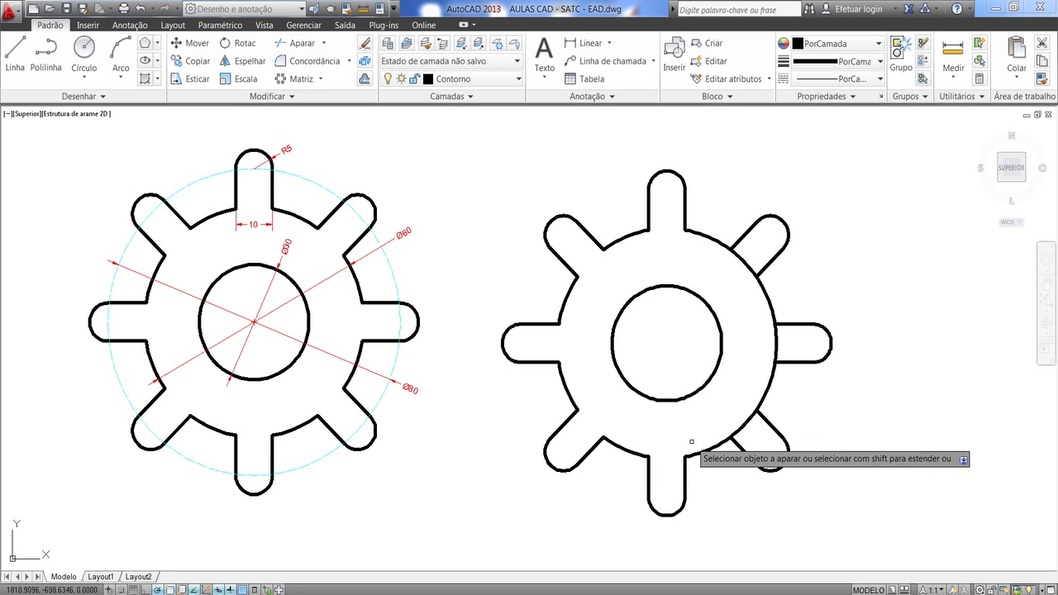
pyautogui.click(736, 432)
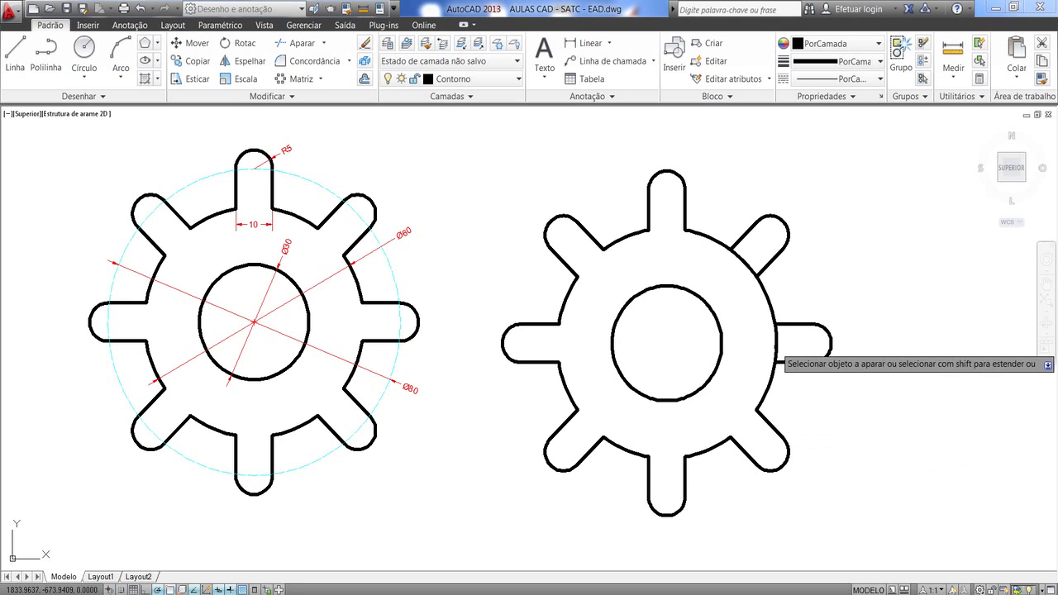
pyautogui.click(773, 341)
pyautogui.click(749, 260)
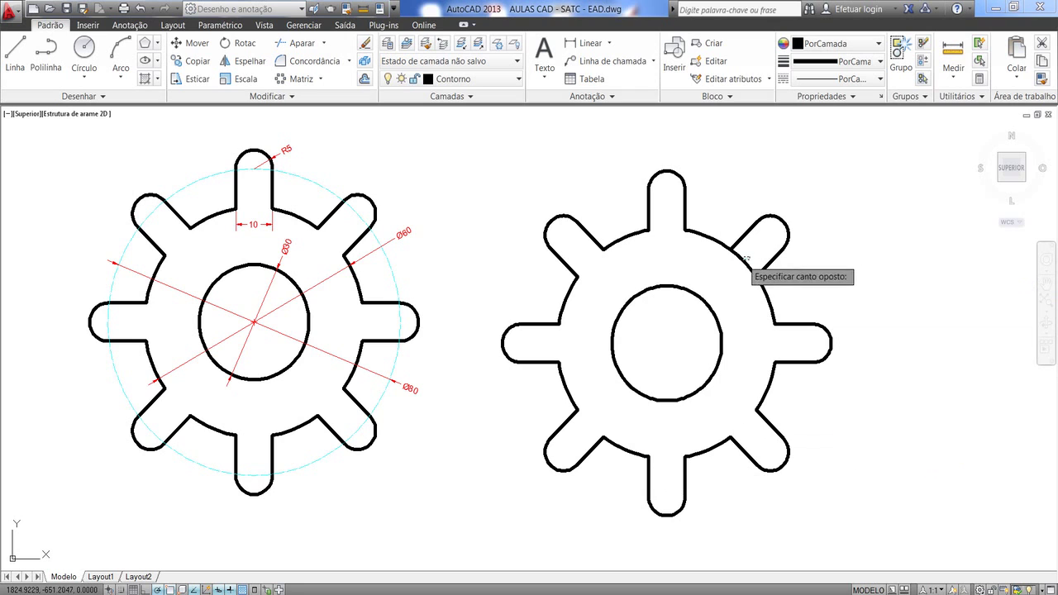
pyautogui.click(742, 264)
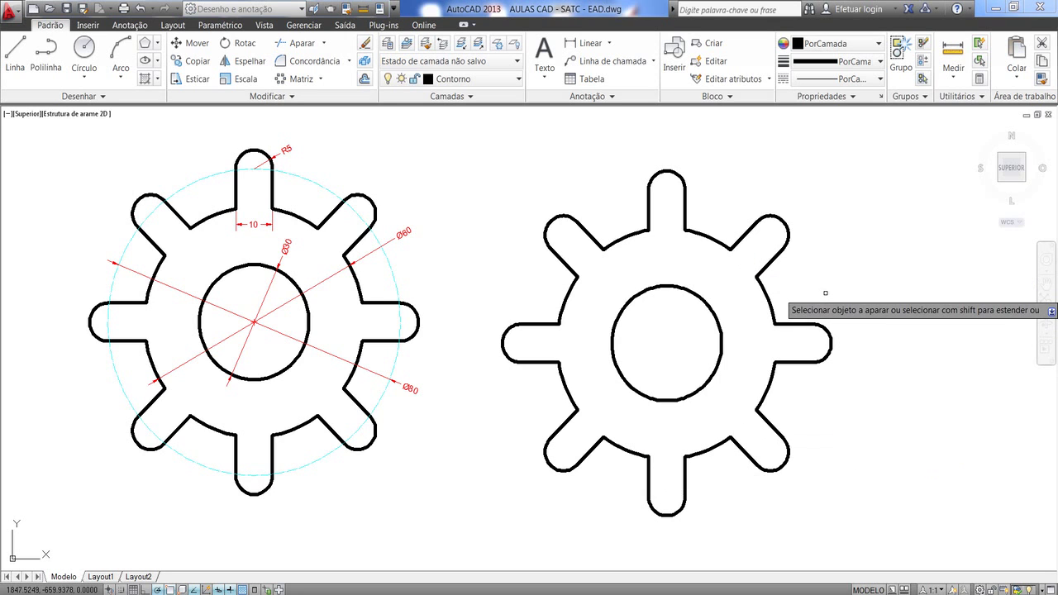
pyautogui.press('Return')
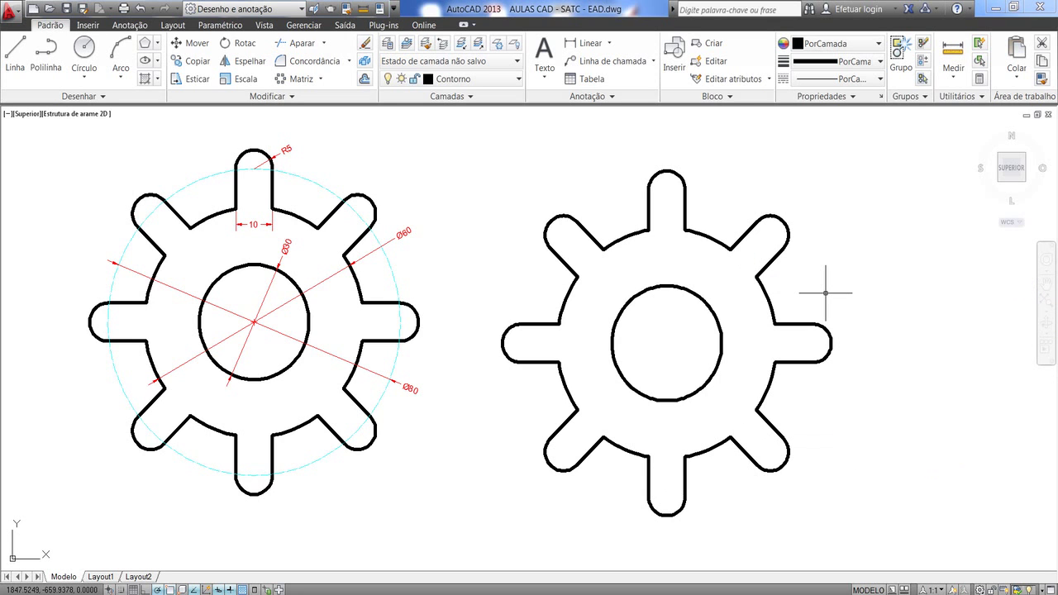